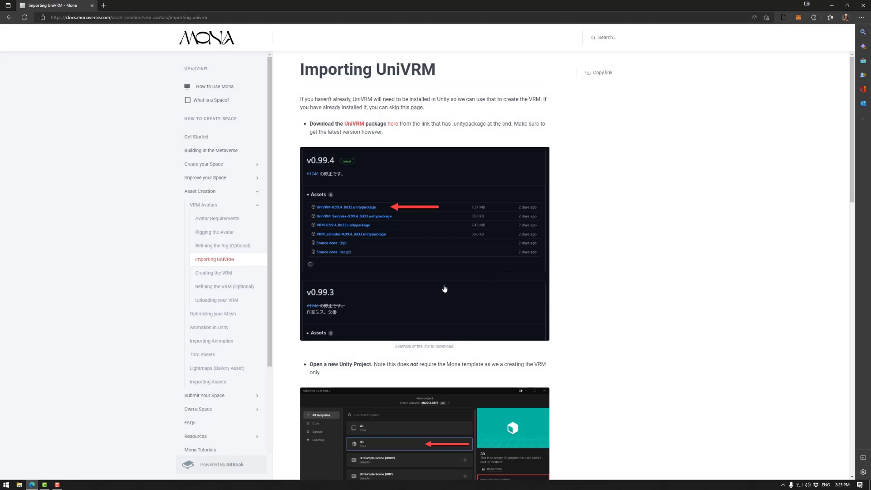
Step: Save the UniVRM-0.99.4_8d33.unitypackage asset to the Desktop, replacing the existing copy
left_click_drag(438, 69, 377, 69)
left_click(433, 84)
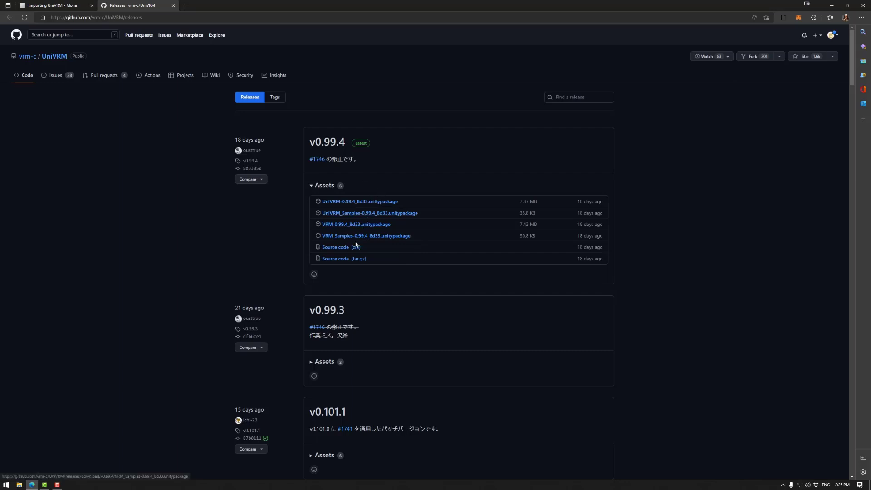
left_click(381, 202)
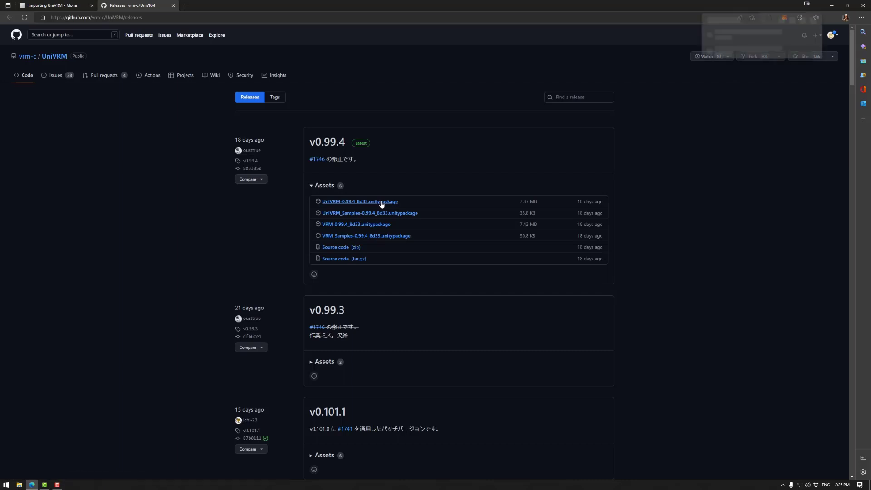
left_click(786, 53)
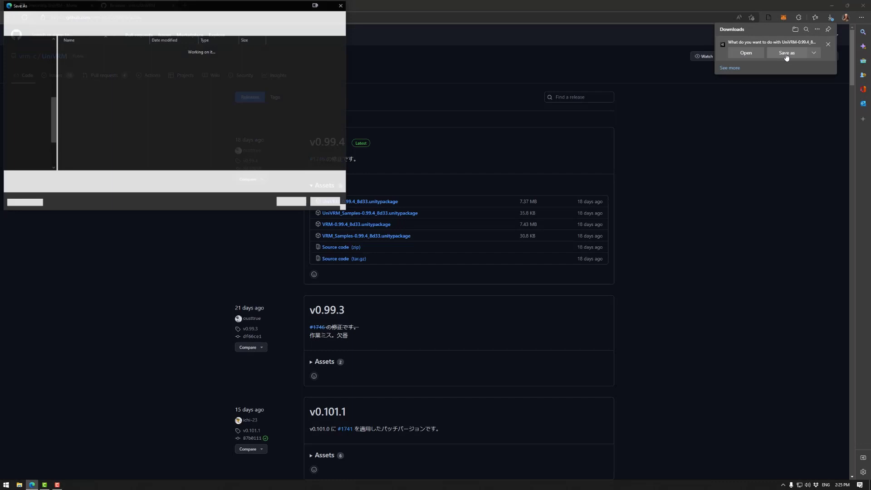
left_click(27, 107)
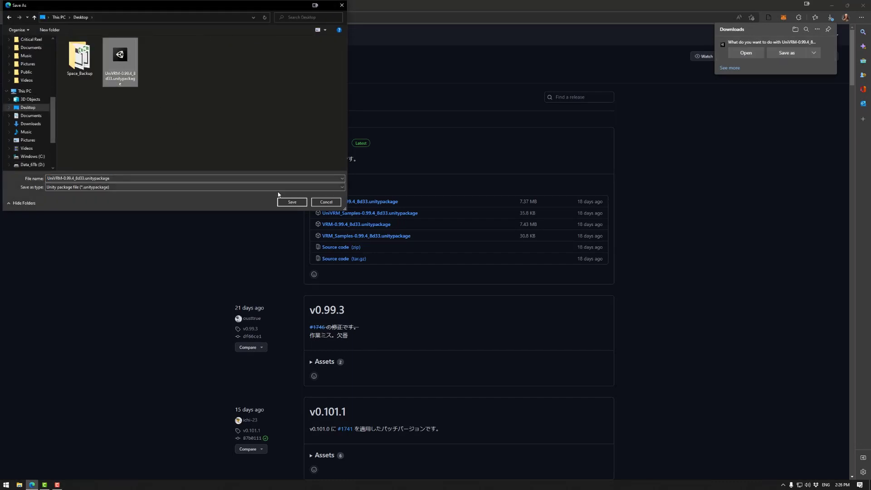
left_click(292, 202)
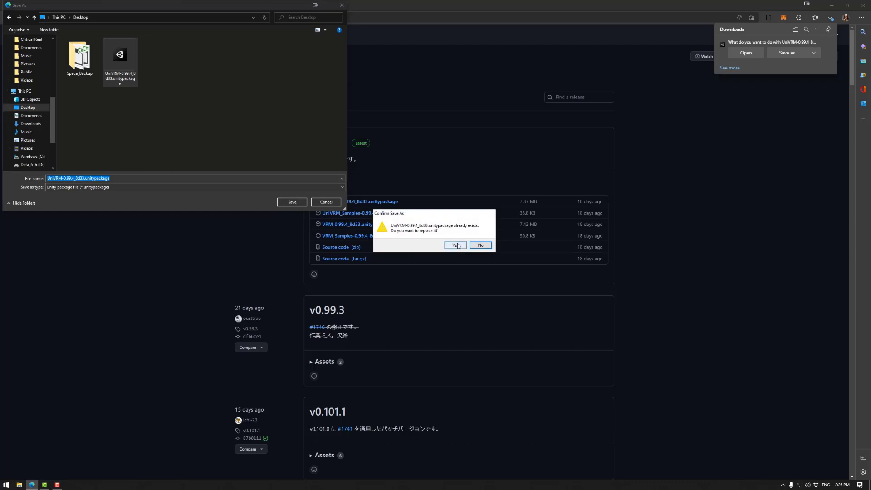
left_click(455, 246)
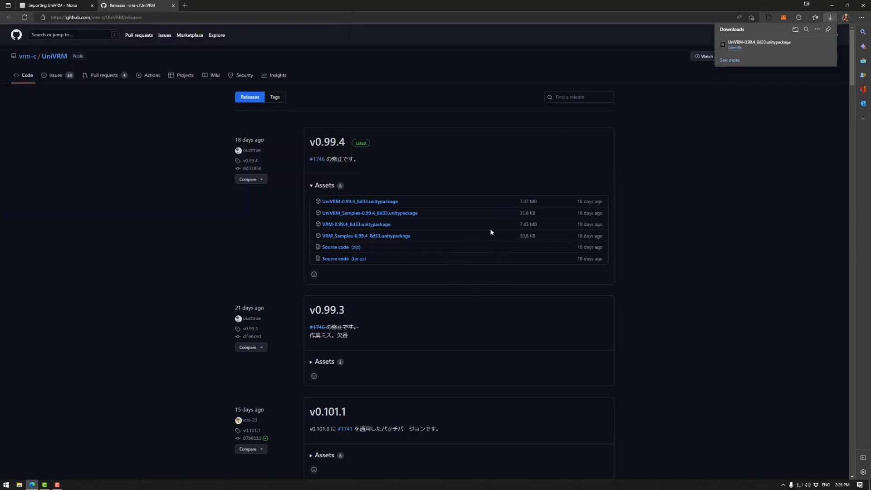
Step: Close the GitHub tab, review Mona Docs' 'Open a new Unity Project' section, and launch Unity Hub
left_click(173, 5)
left_click(173, 5)
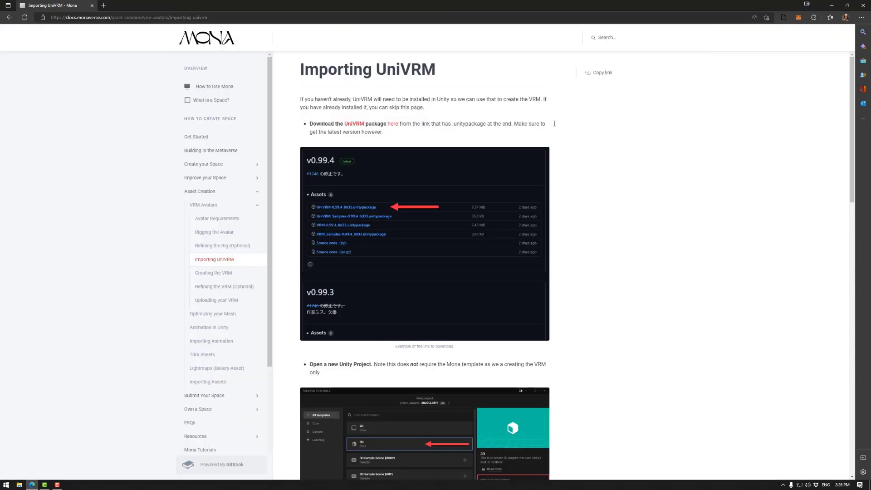
scroll(634, 276, "down", 4)
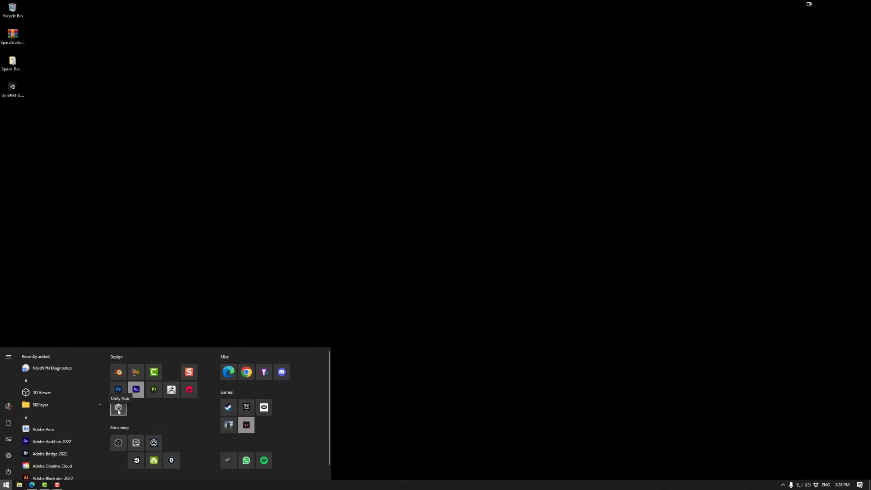
left_click(118, 408)
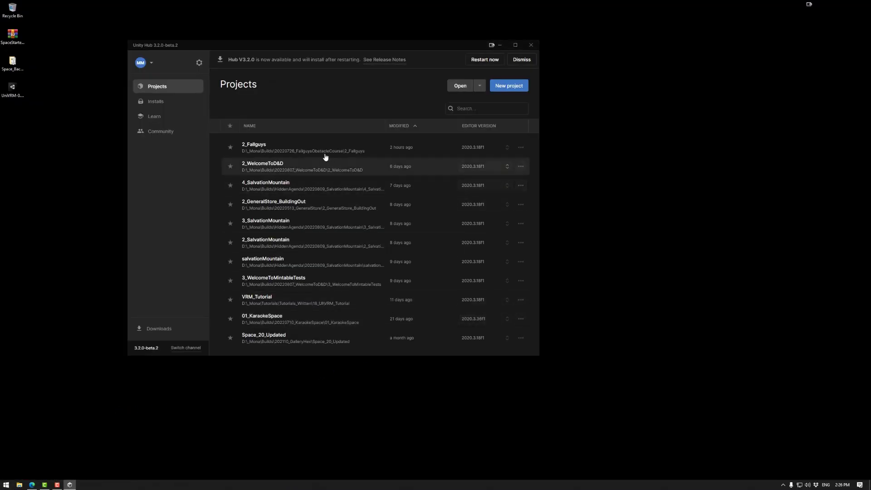
Step: Start a new 3D Core project in Unity Hub and begin naming it VRMTutorial
left_click(512, 87)
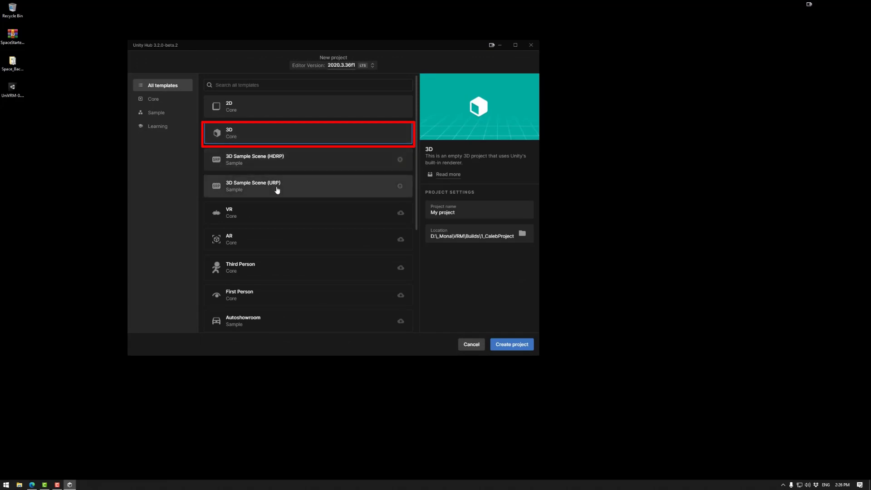
left_click(273, 136)
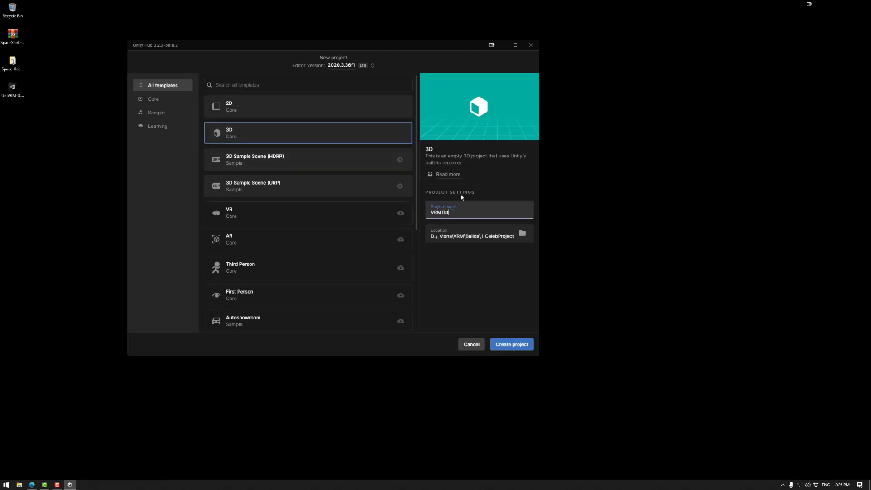
Step: Create a 2_VRMTutorial folder under Builds and select it as the project location
left_click(522, 234)
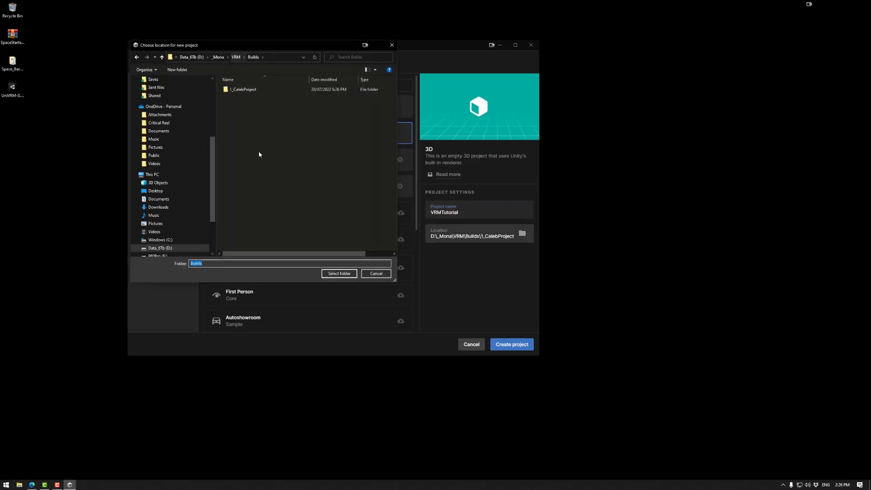
right_click(257, 183)
mouse_move(313, 287)
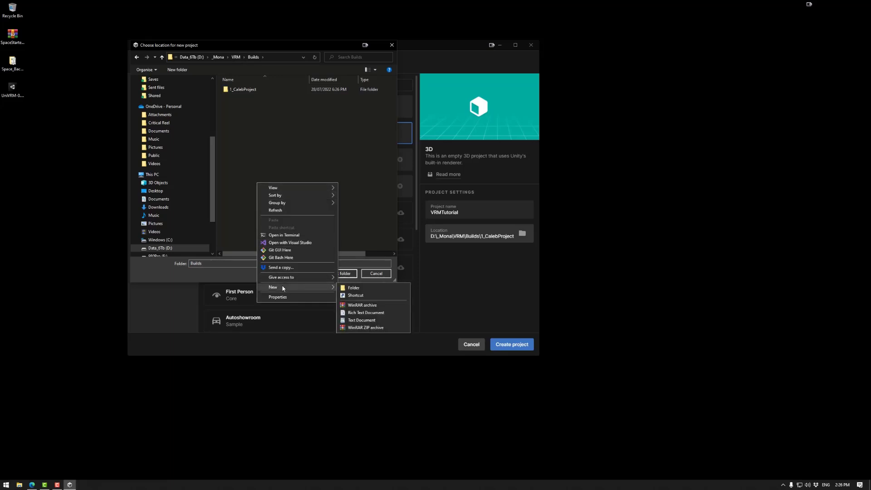
left_click(350, 289)
type("2_VRM")
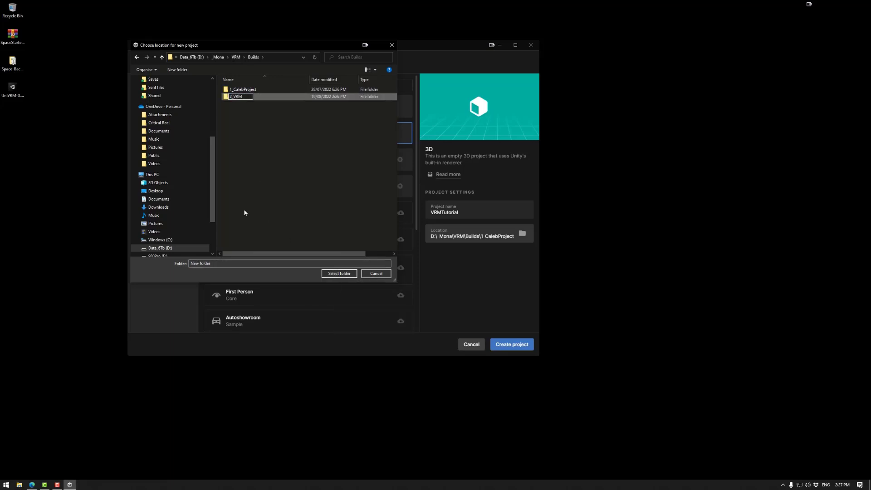
type("Tutorial")
key("Return")
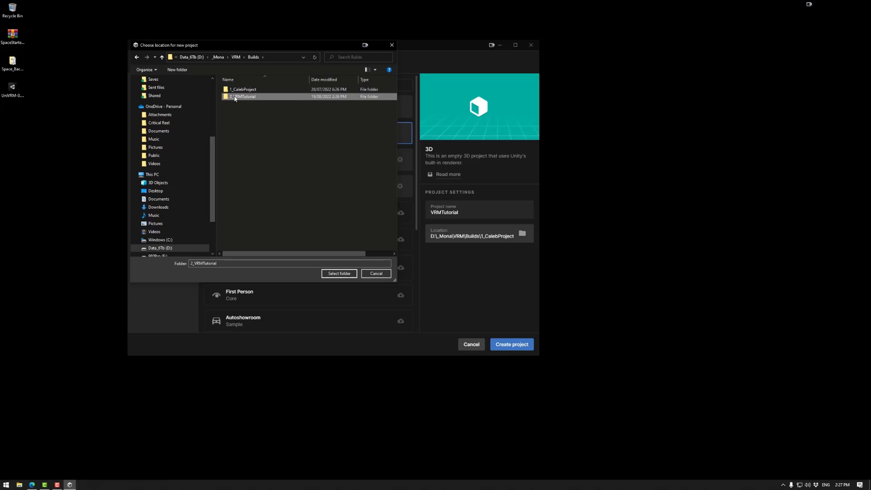
double_click(235, 97)
left_click(340, 273)
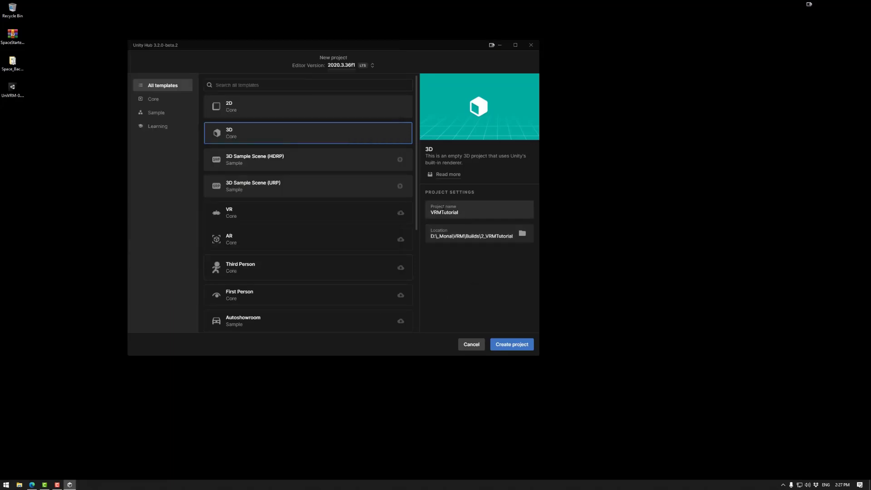
Step: Name the project VRMTutorial_01 and create it, opening the editor on SampleScene
left_click(448, 207)
left_click(513, 345)
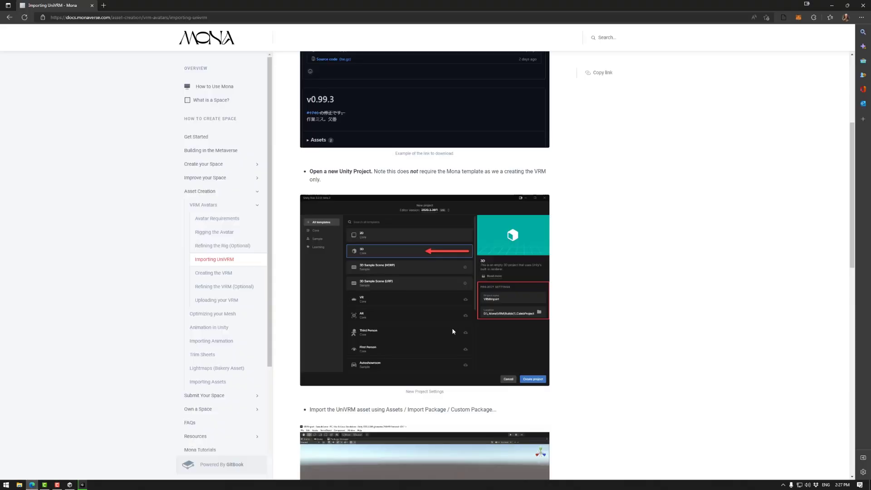
scroll(452, 328, "down", 5)
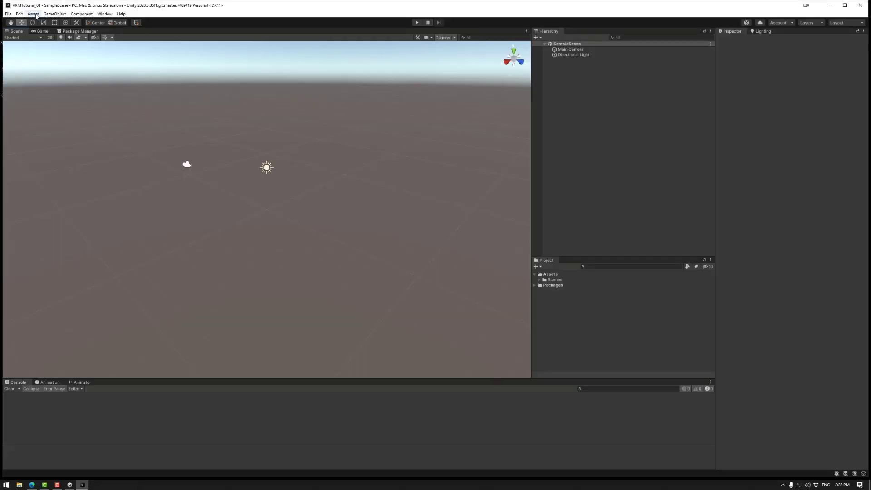
Step: Import all contents of UniVRM-0.99.4_8d33.unitypackage from the Desktop as a custom package
left_click(33, 14)
mouse_move(50, 99)
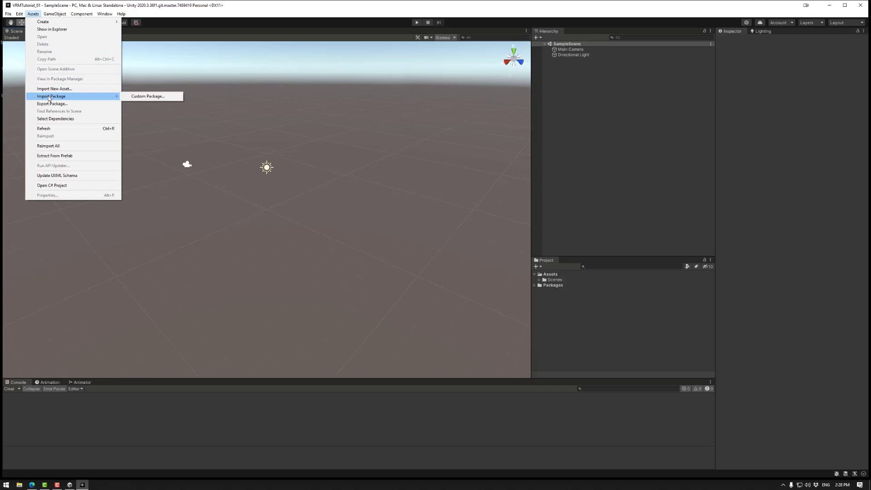
left_click(145, 97)
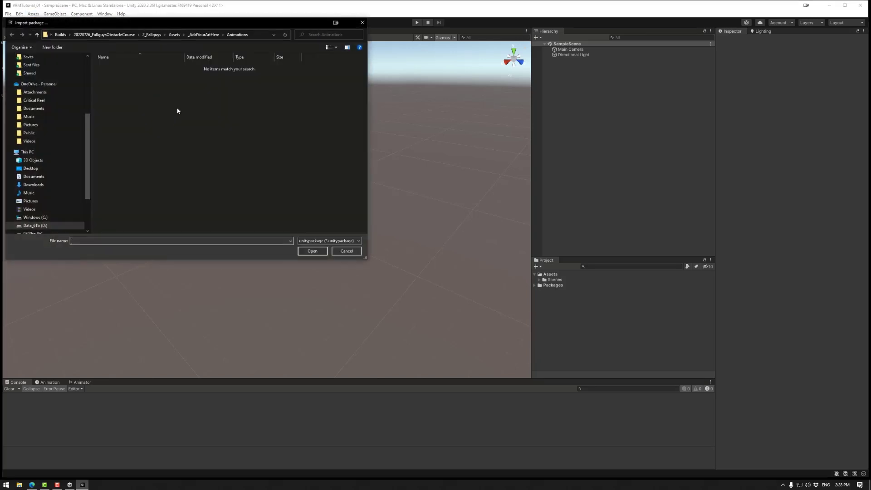
left_click(33, 169)
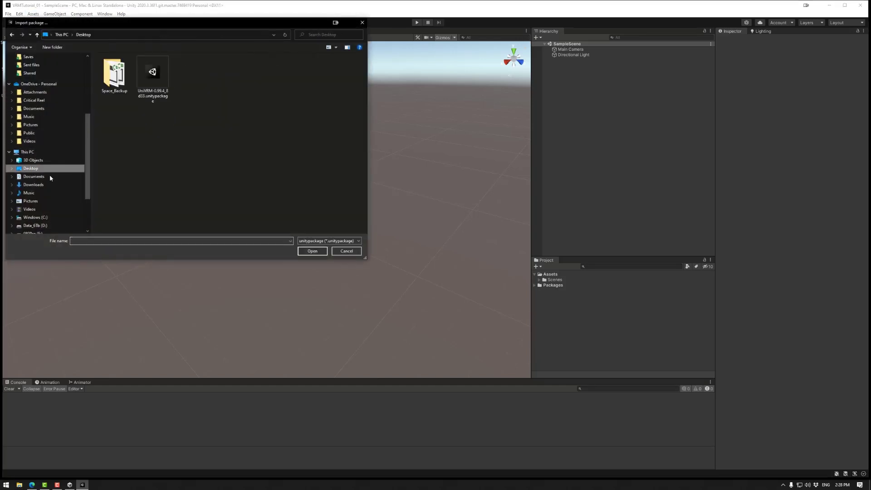
left_click(153, 76)
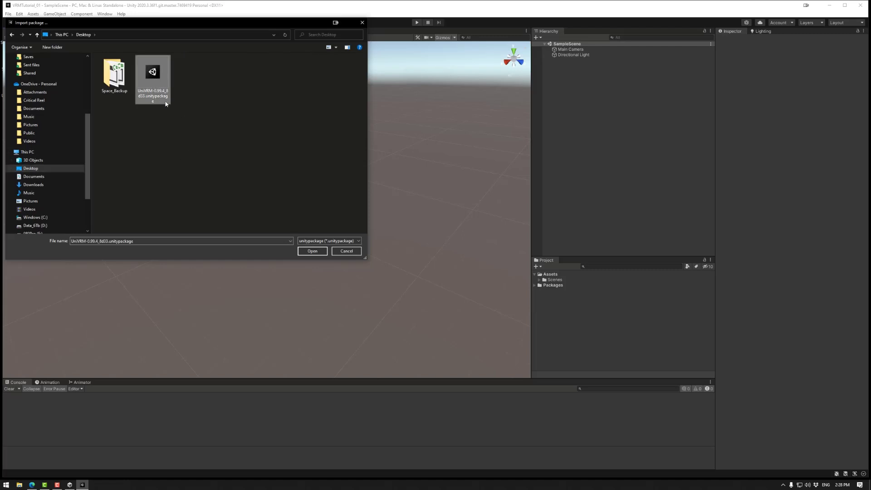
left_click(312, 251)
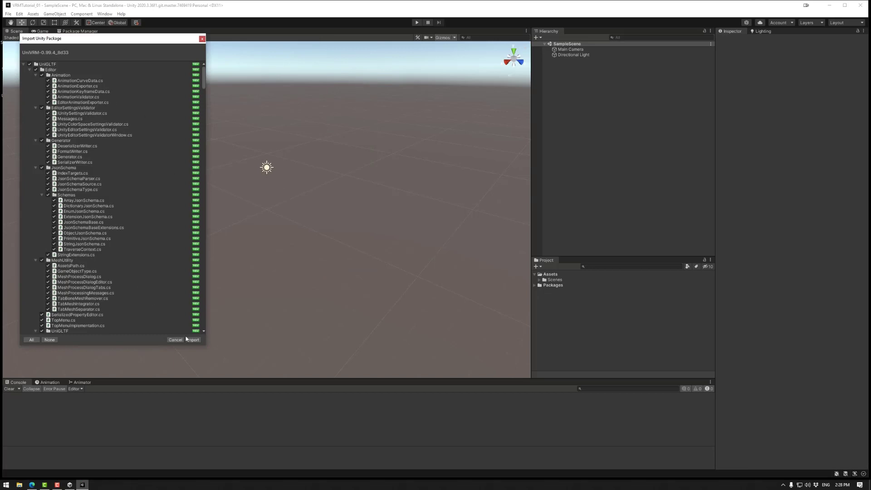
left_click(187, 339)
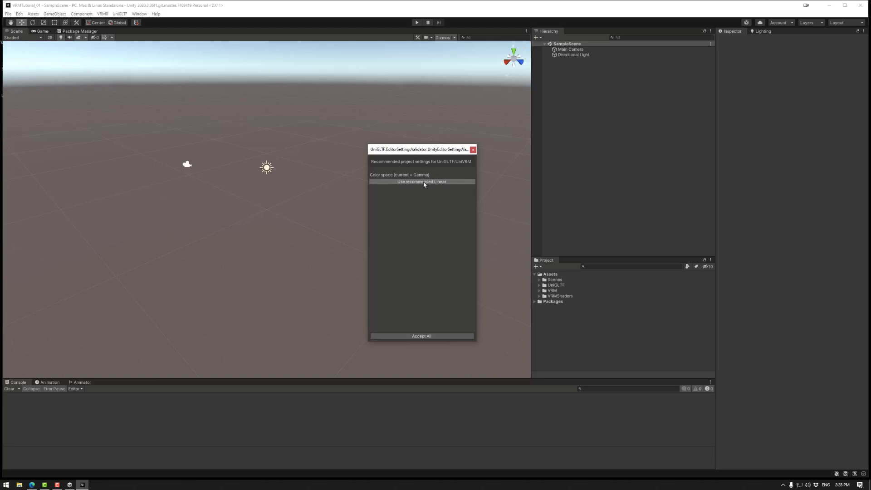
Step: Accept the recommended Linear color space in the UniGLTF validator and close it
left_click(425, 183)
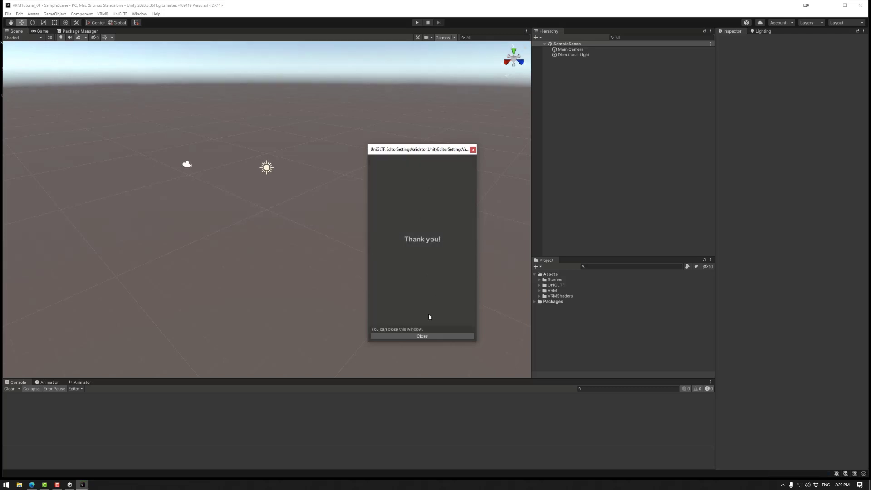
left_click(426, 336)
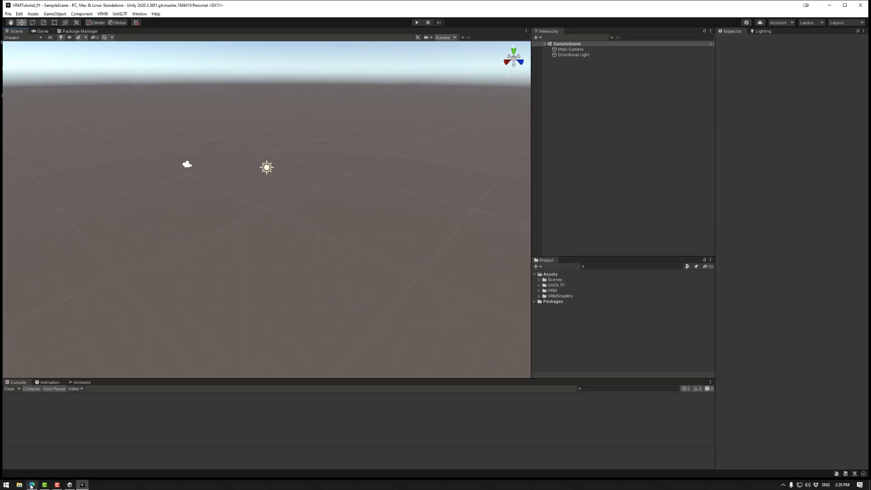
Step: Check the VRM0 menu's items, then bring up the UniGLTF menu options
left_click(103, 13)
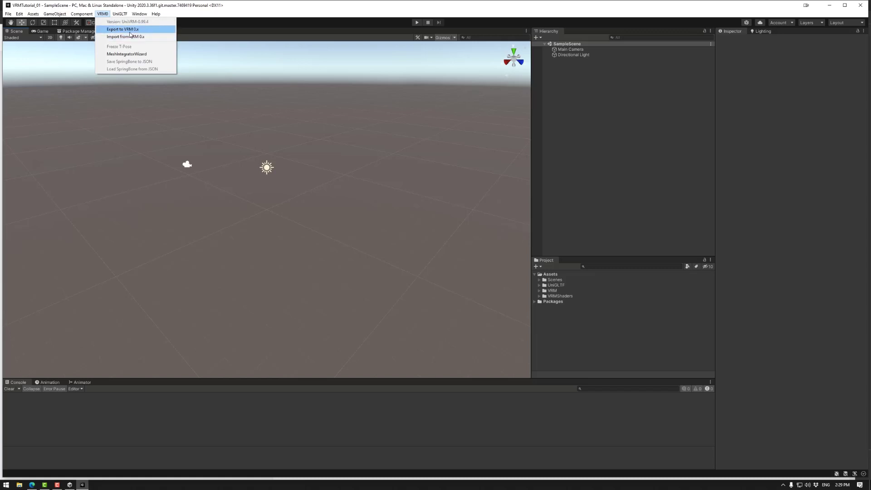
mouse_move(121, 14)
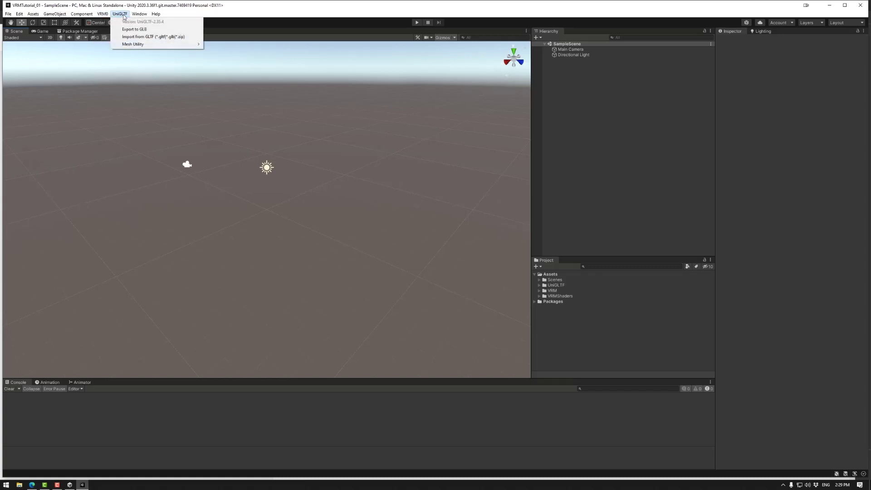